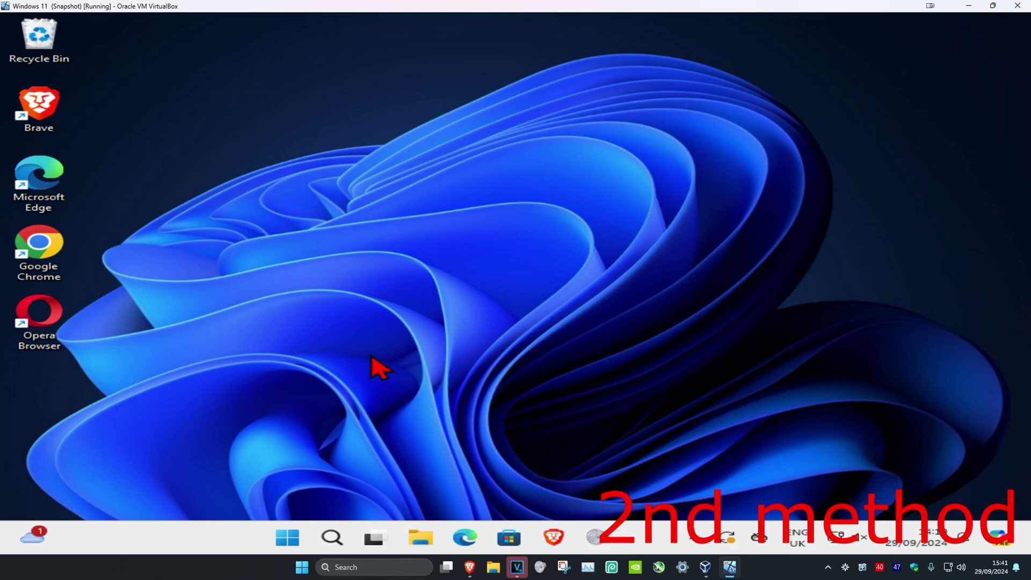
In Device Manager, automatically search for a USB Root Hub (USB 3.0) driver; the best driver is already installed.
click(326, 538)
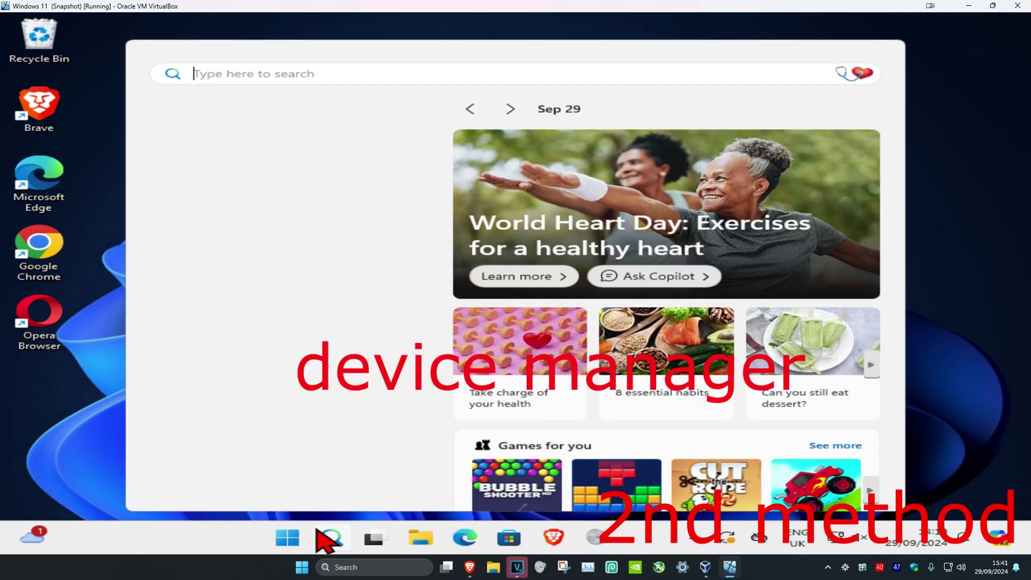
text(devi)
click(275, 178)
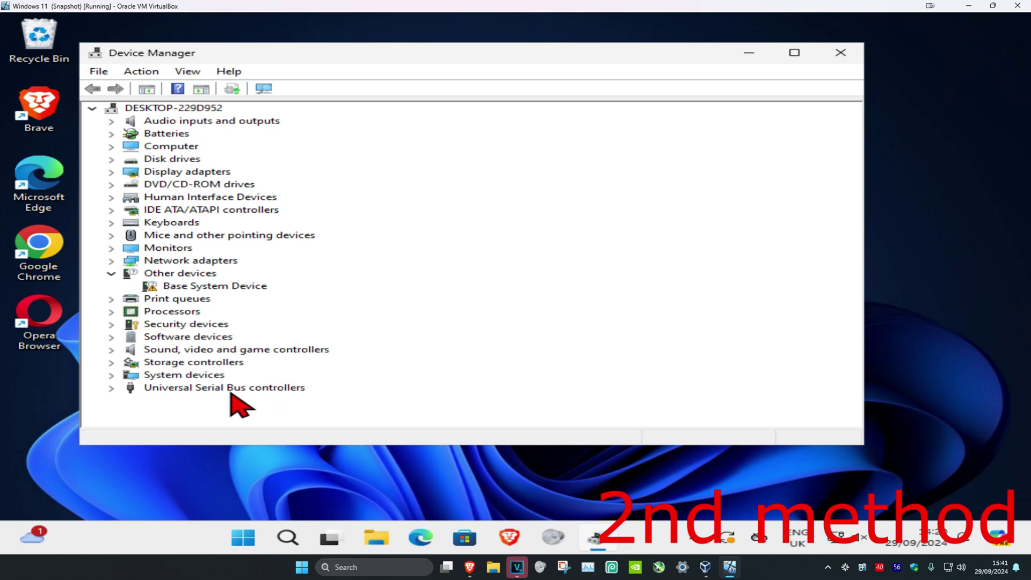
click(214, 390)
click(111, 387)
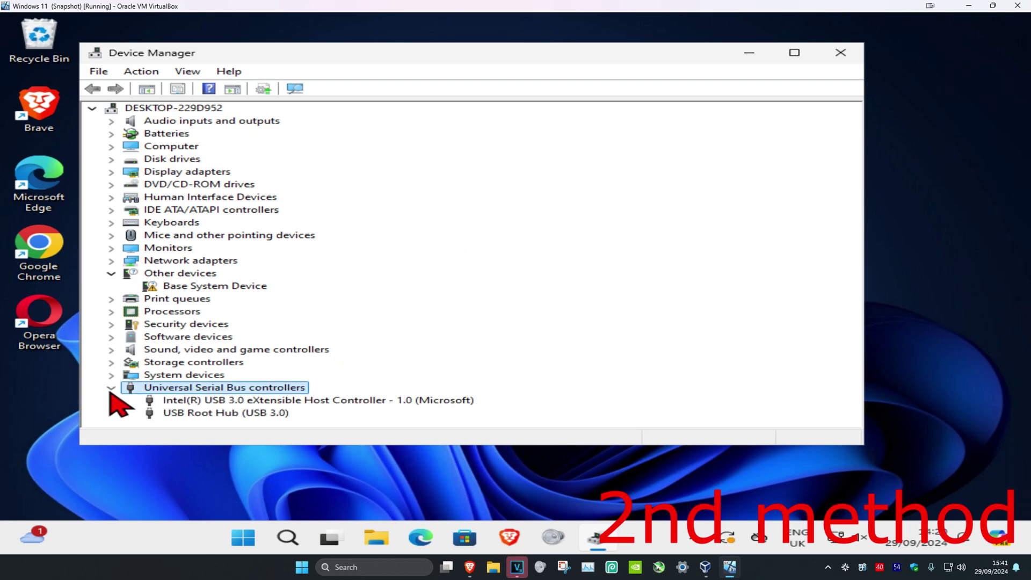
click(225, 414)
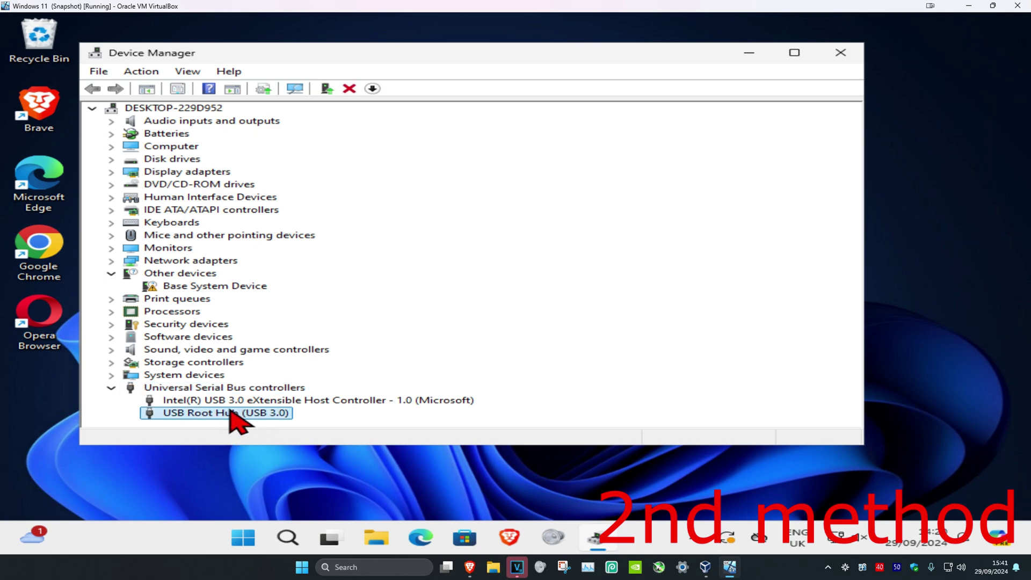
right_click(194, 419)
click(274, 425)
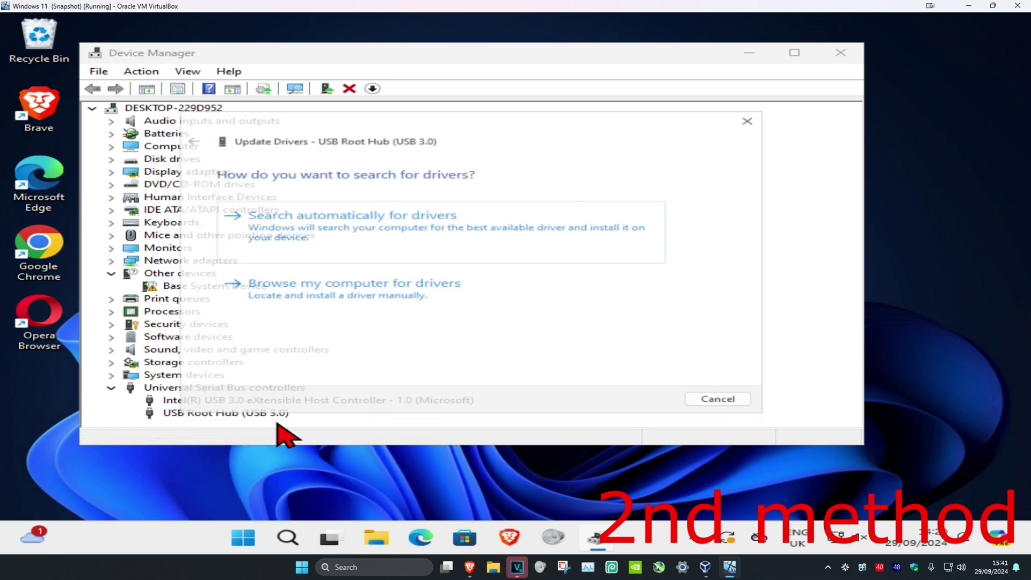
click(376, 226)
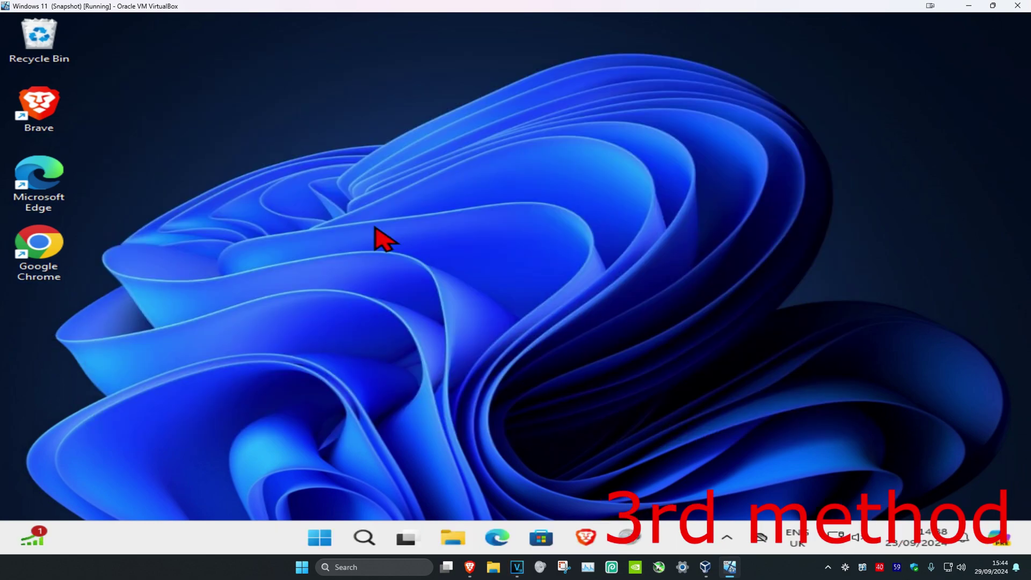
Launch Command Prompt as administrator and approve the permission prompt.
click(362, 541)
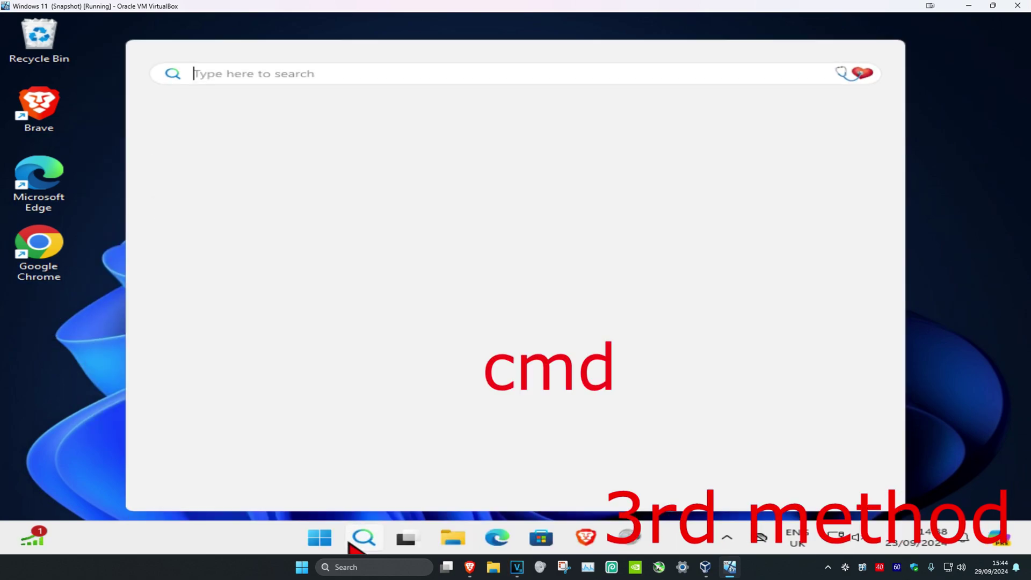
text(cmd)
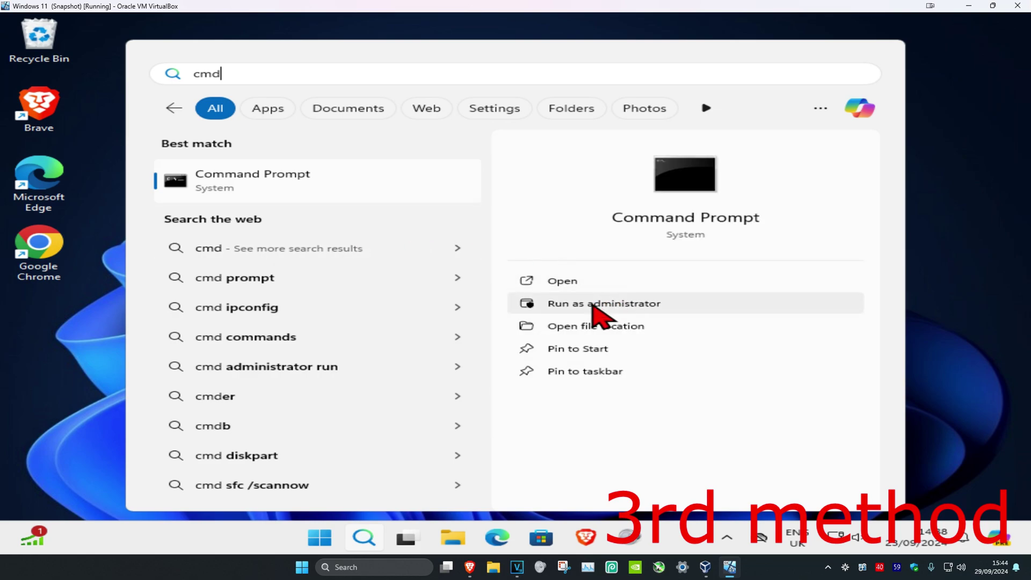
click(609, 307)
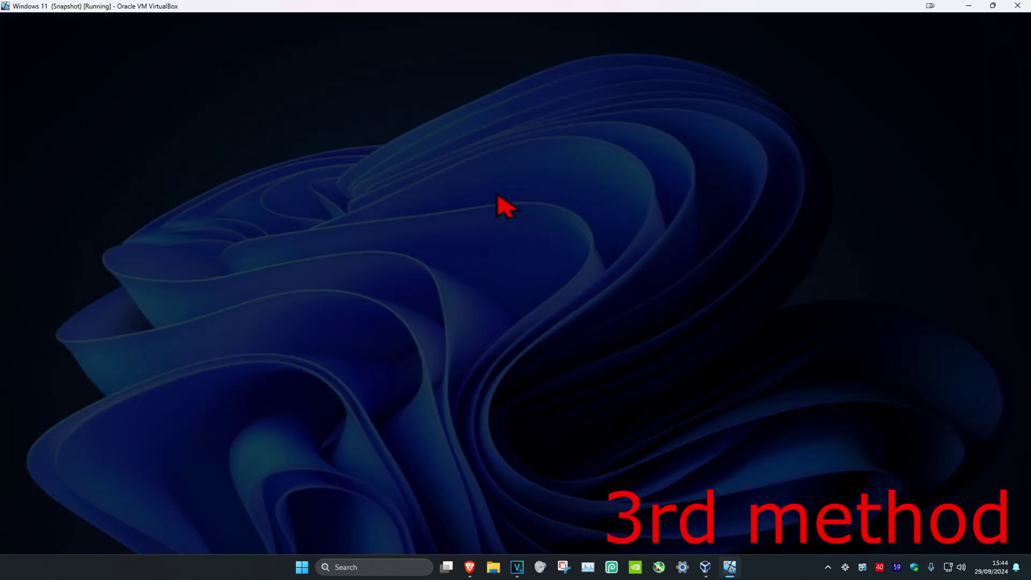
click(472, 389)
text(msdt.exe -id devicediagnostic)
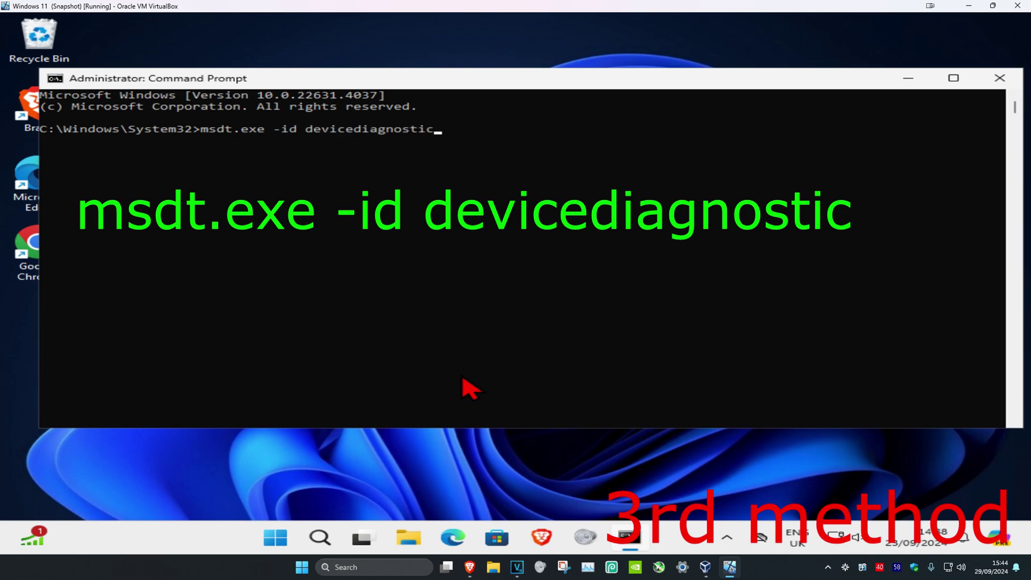
Run msdt.exe -id devicediagnostic to launch the Hardware and Devices troubleshooter.
key(Return)
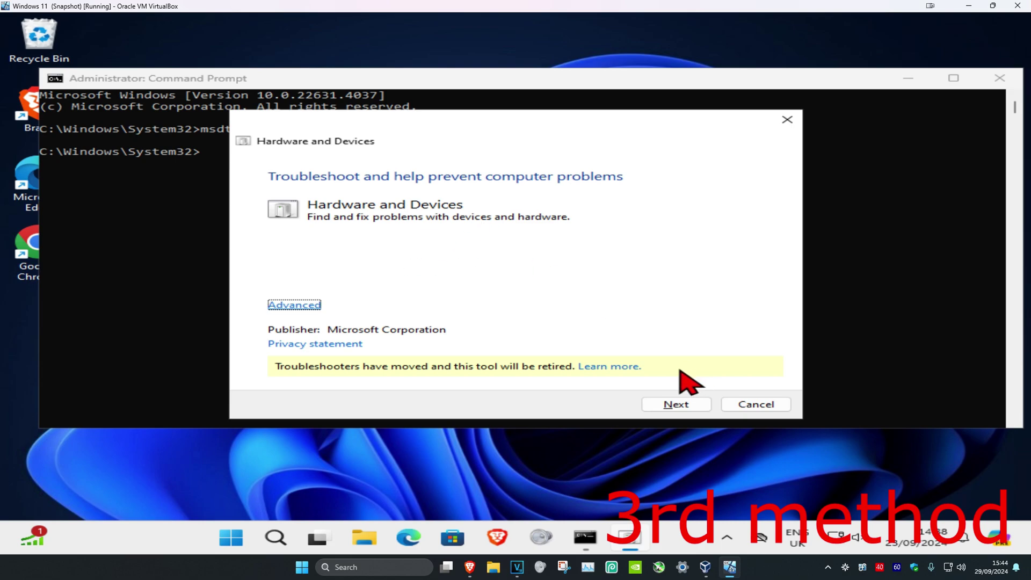
Run the hardware troubleshooter for an unlisted device, then start a Windows Update check.
click(675, 404)
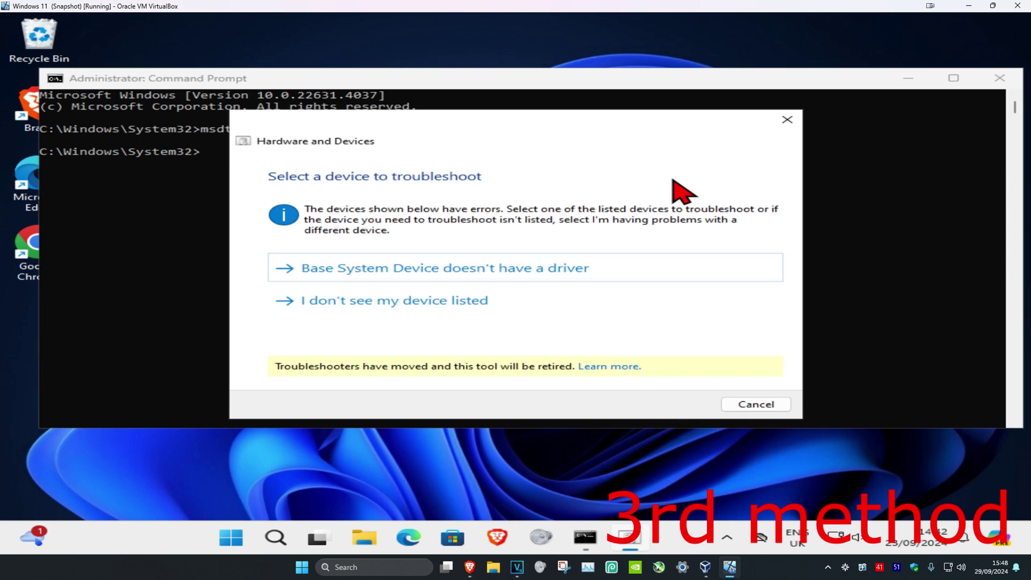
click(416, 304)
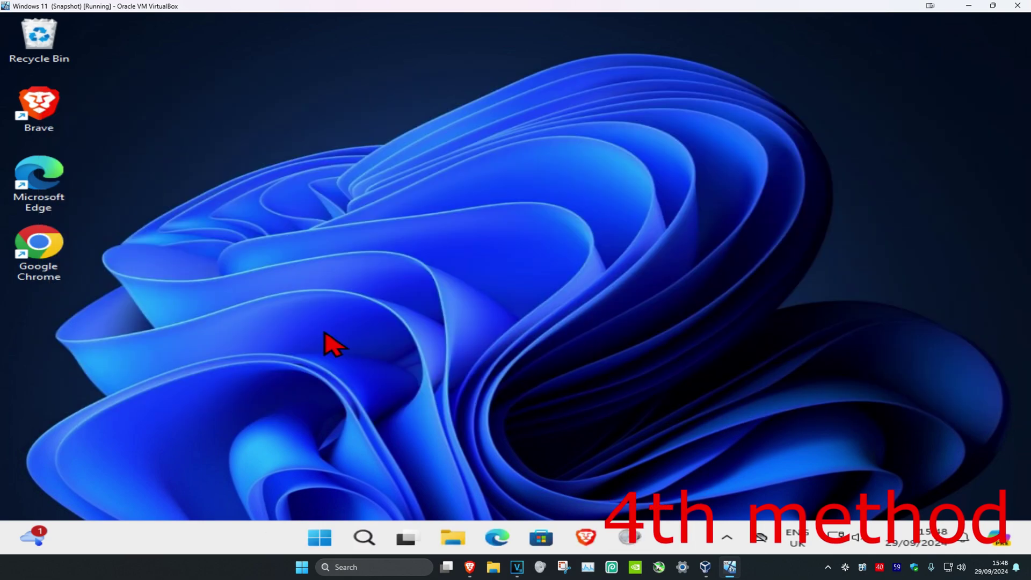
click(365, 537)
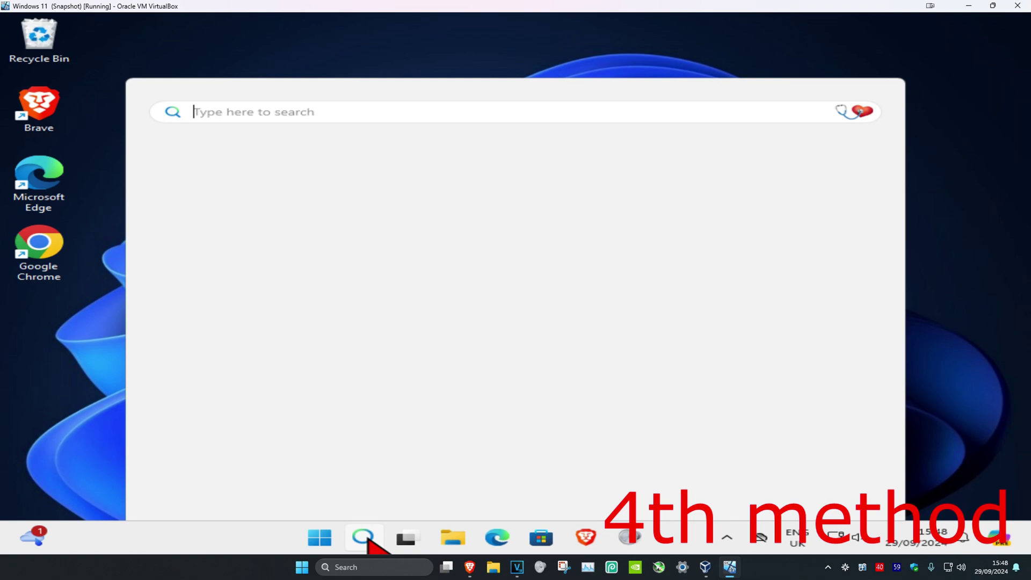
text(check for updates)
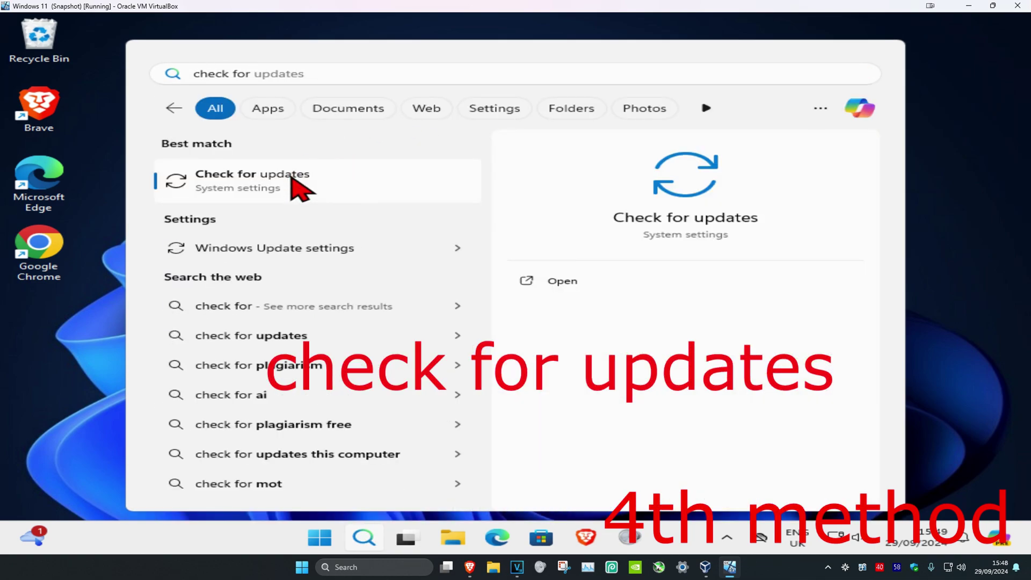
click(299, 185)
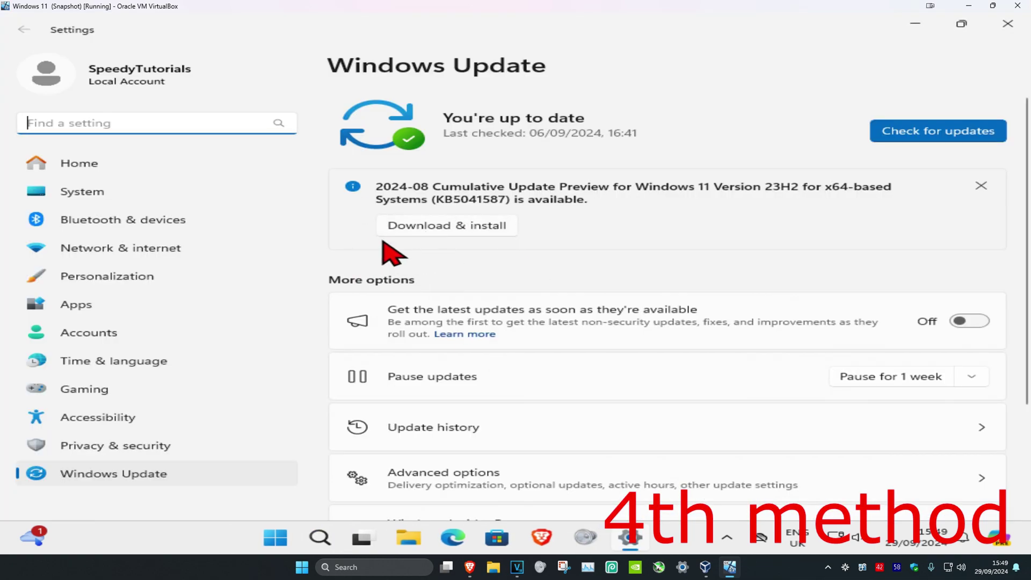
click(962, 140)
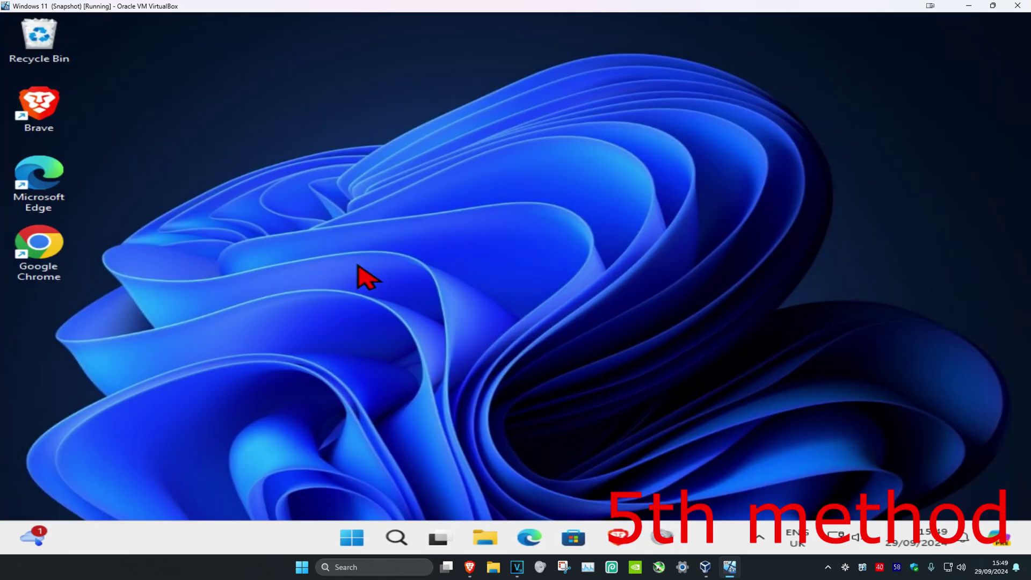
click(320, 538)
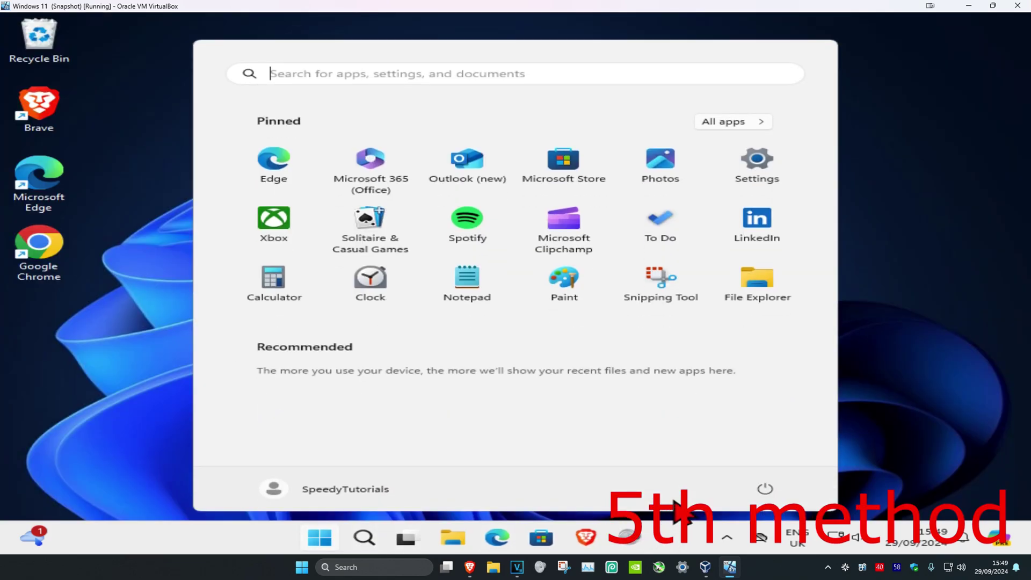